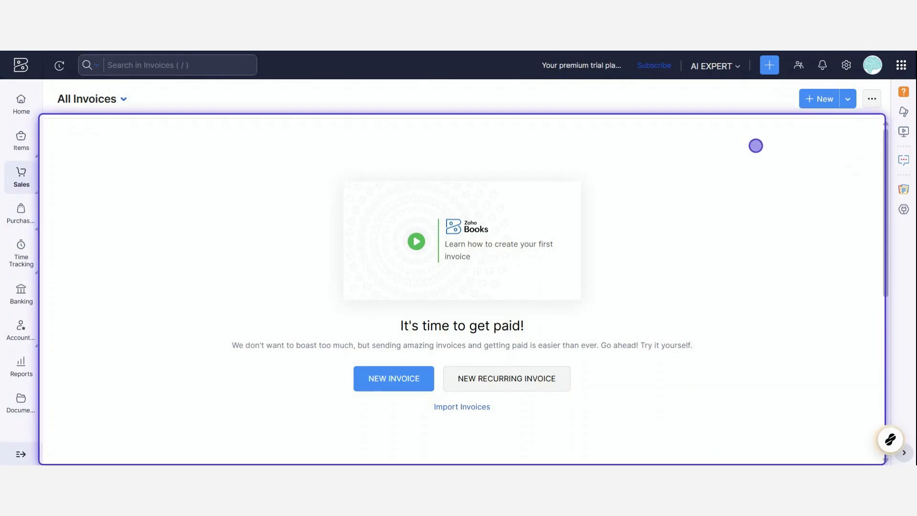
Step: Start a new item named "Ai Marketing Campaign" and set its type to Service
left_click(769, 65)
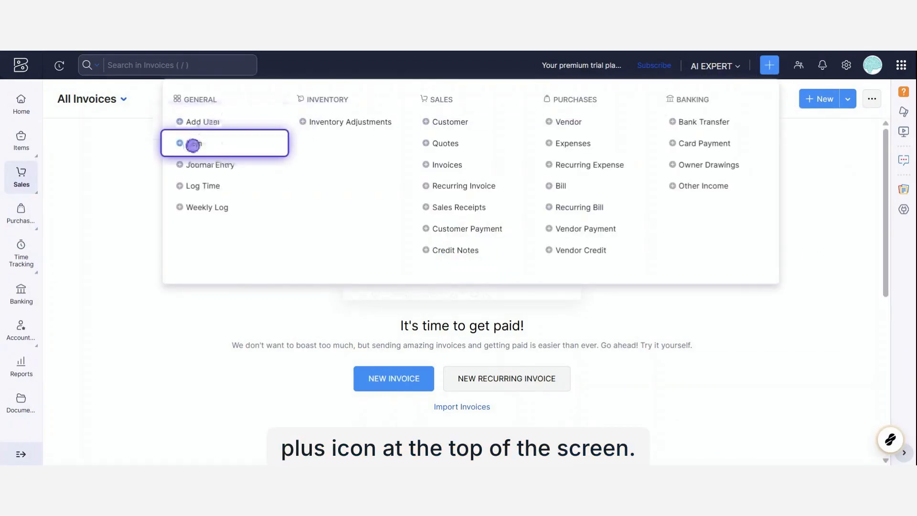
left_click(193, 144)
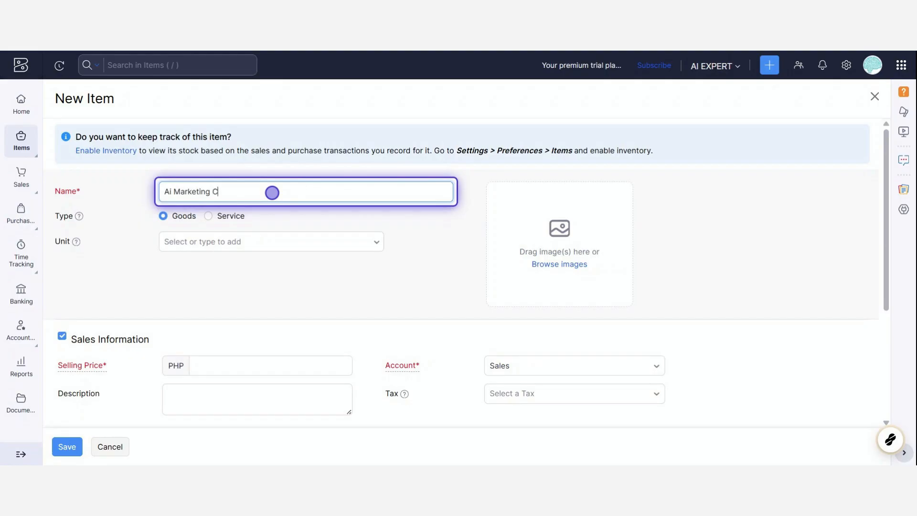
type("n")
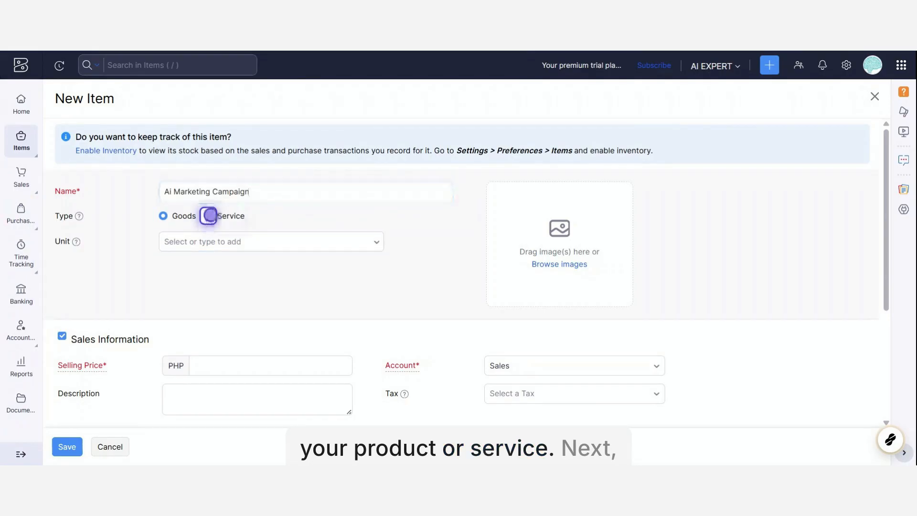
left_click(209, 216)
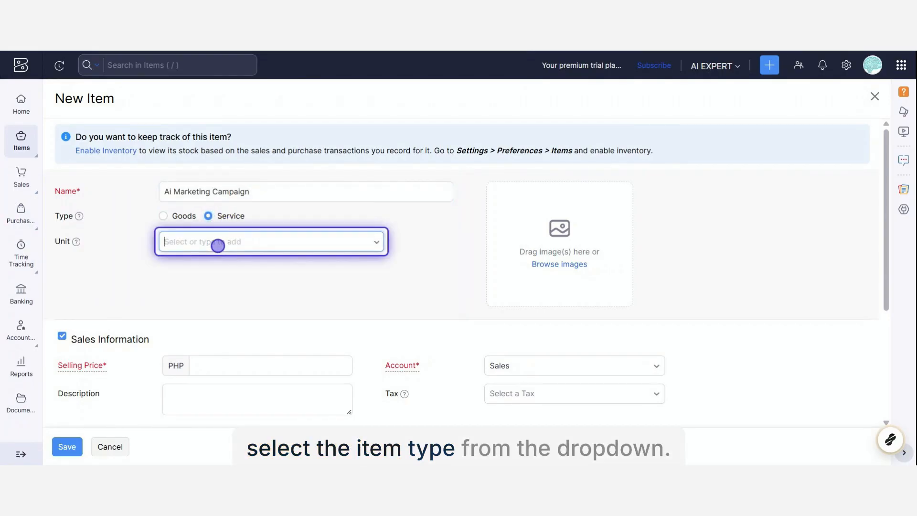
Step: Set the item's unit to the custom value "2 hr"
left_click(218, 244)
scroll(240, 340, "down", 3)
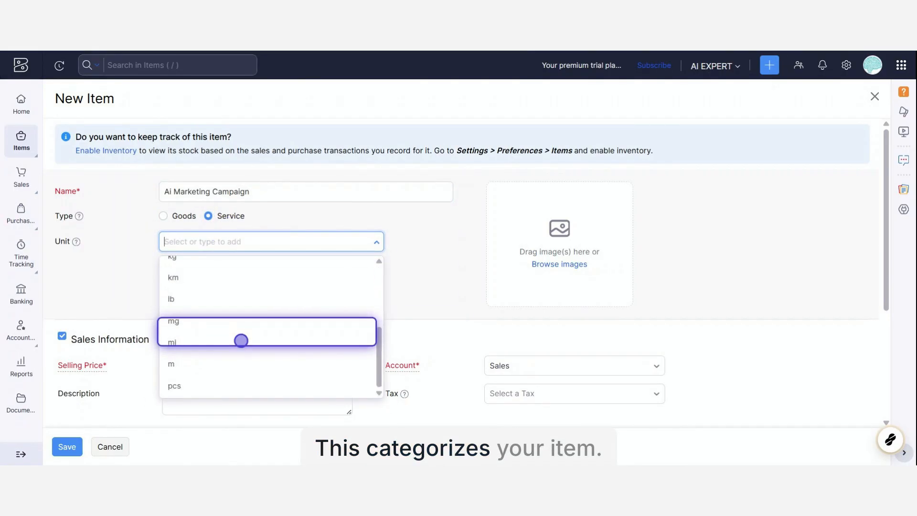
scroll(241, 340, "down", 3)
scroll(241, 340, "up", 2)
scroll(266, 285, "up", 3)
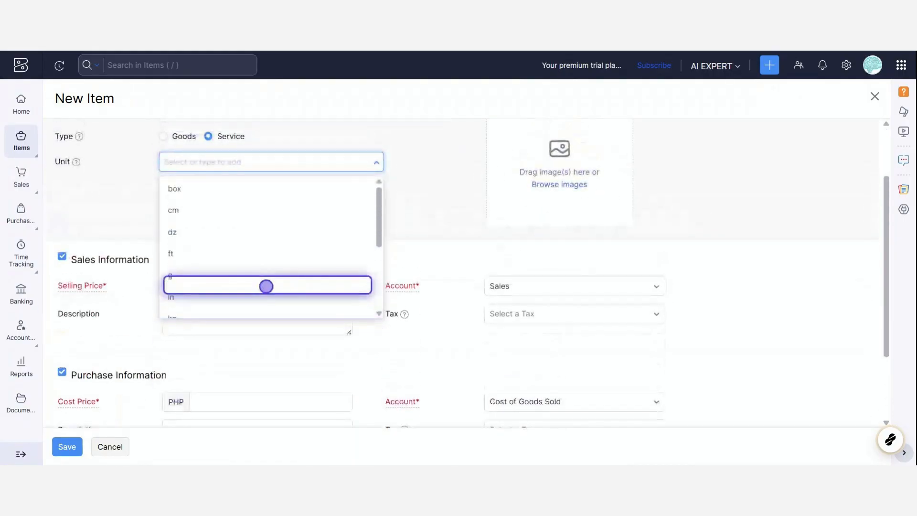
scroll(268, 284, "up", 2)
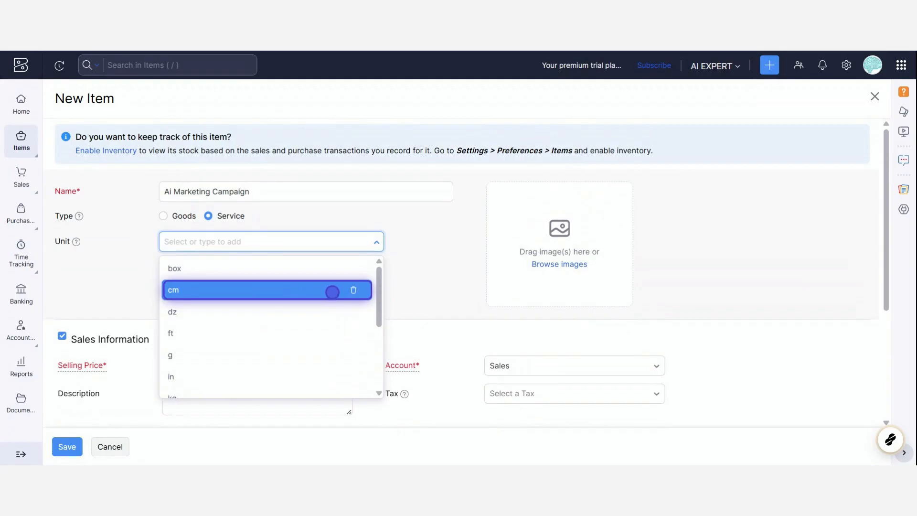
scroll(340, 274, "down", 3)
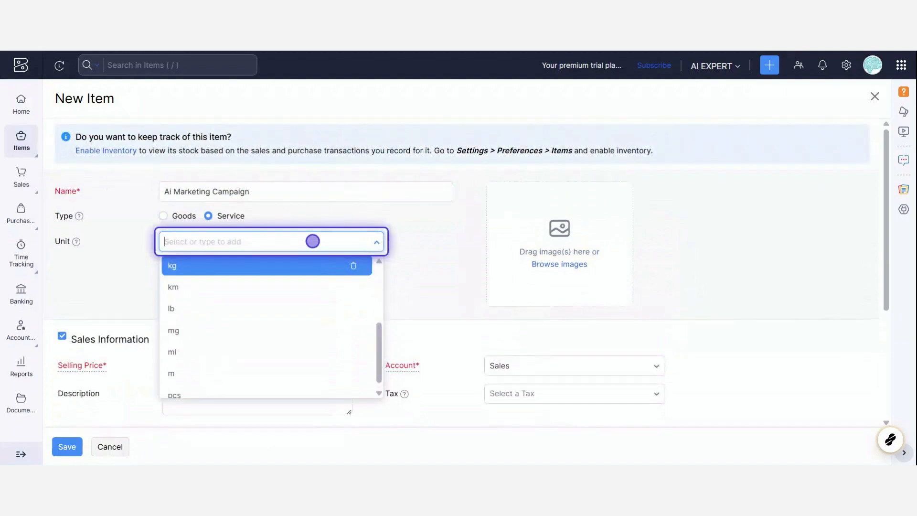
mouse_move(76, 241)
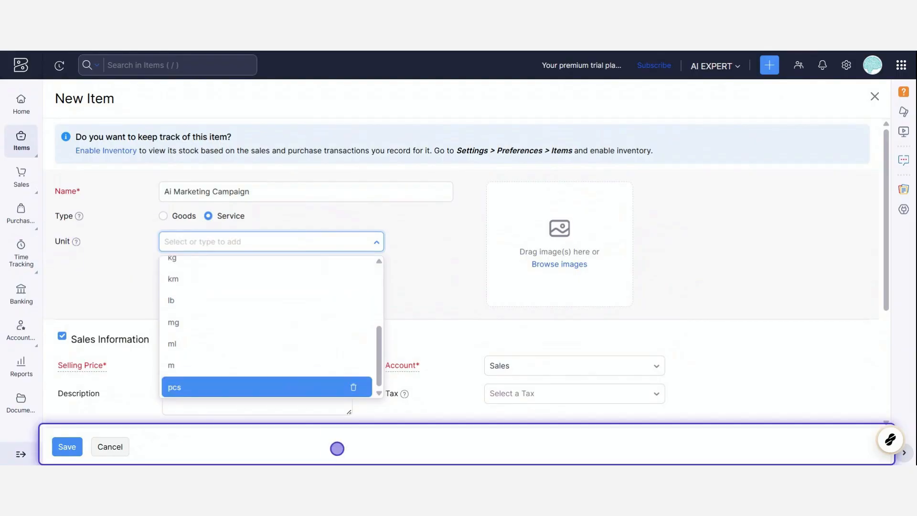
scroll(247, 346, "up", 3)
scroll(247, 344, "down", 3)
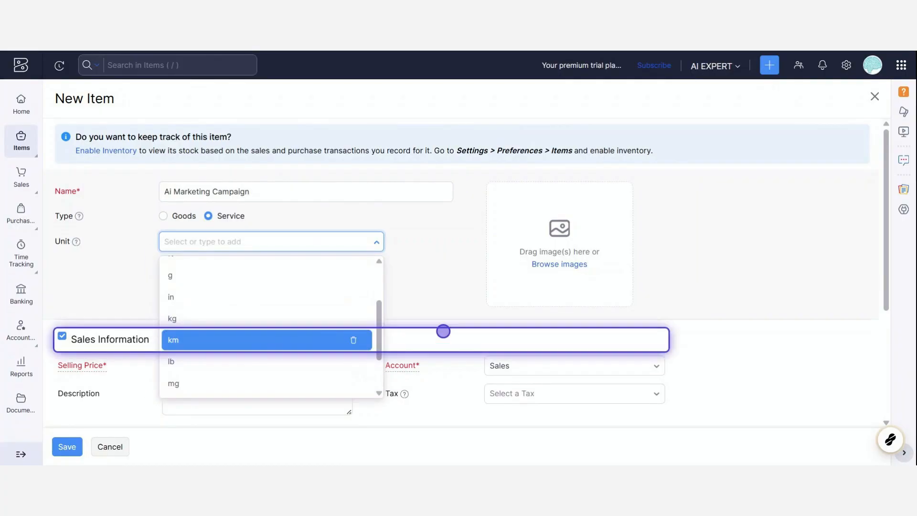
type("1")
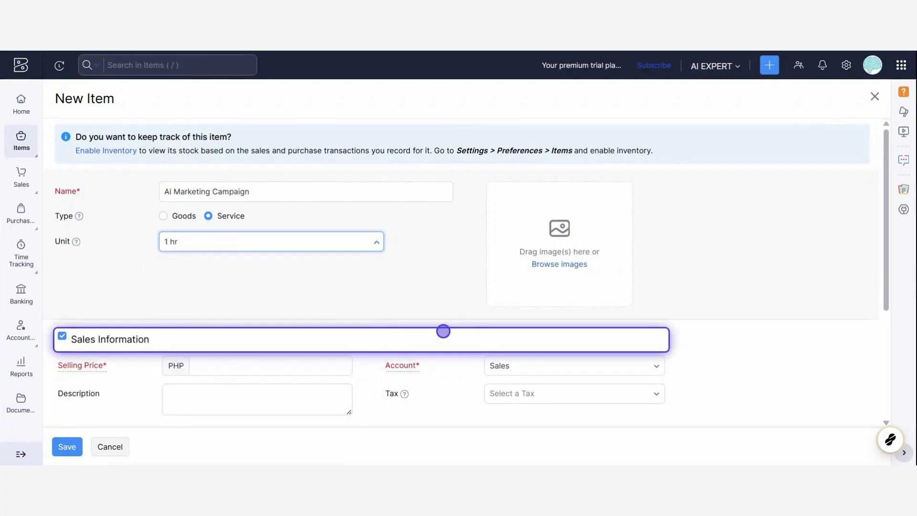
key("BackSpace")
type("2")
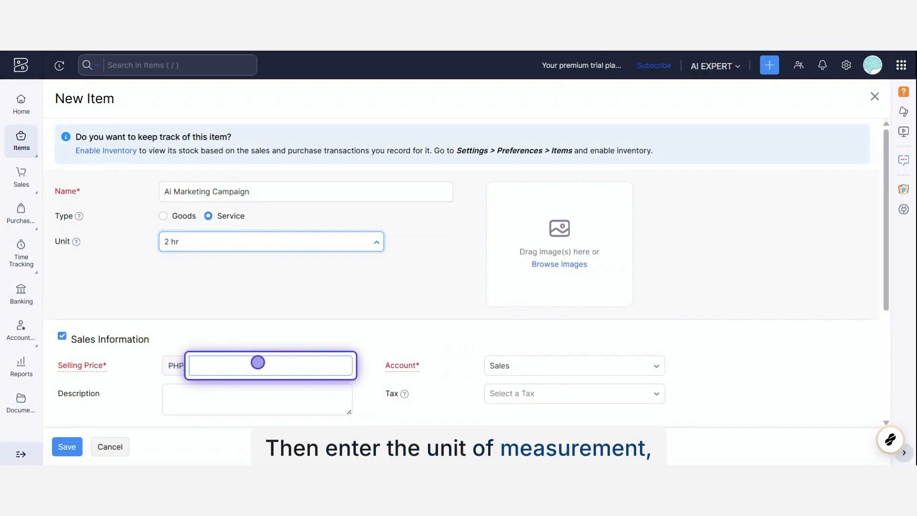
Step: Set the selling price to 50000 PHP and enter the sales description "ai marketing for your business"
left_click(258, 362)
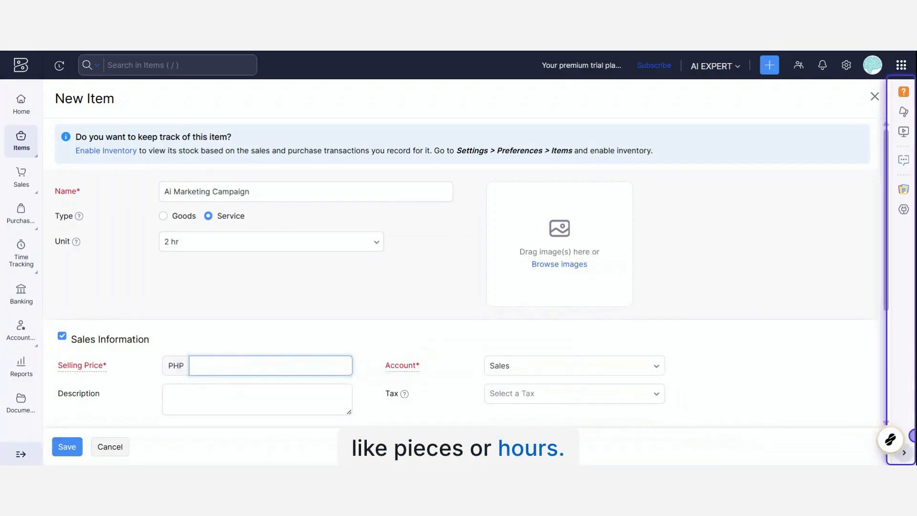
type("5000")
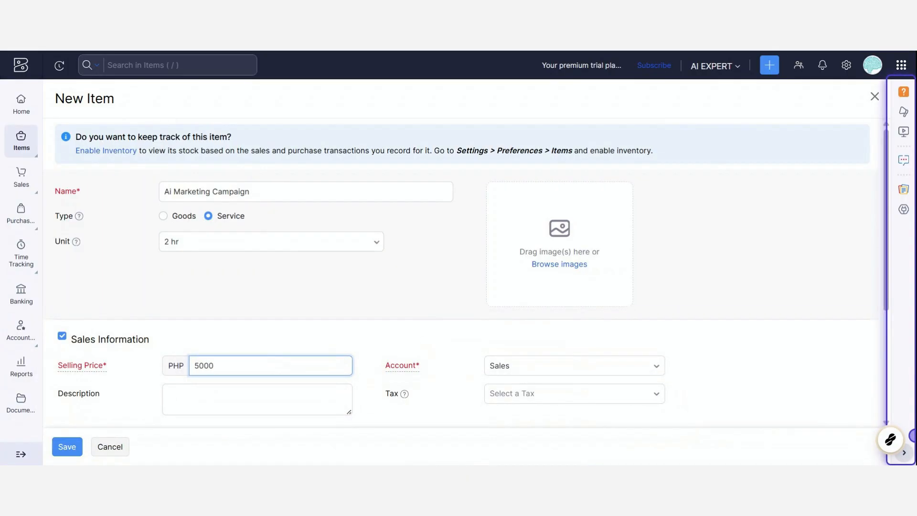
type("0")
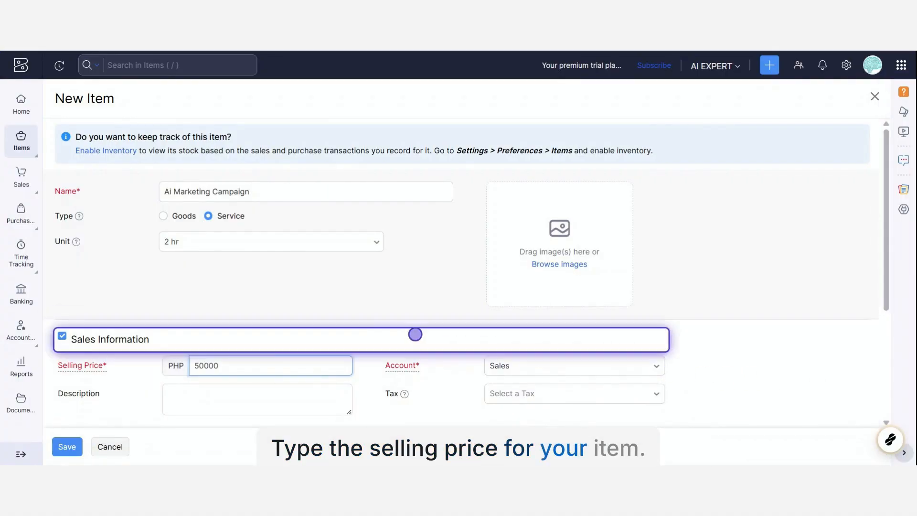
left_click(231, 400)
scroll(240, 401, "down", 2)
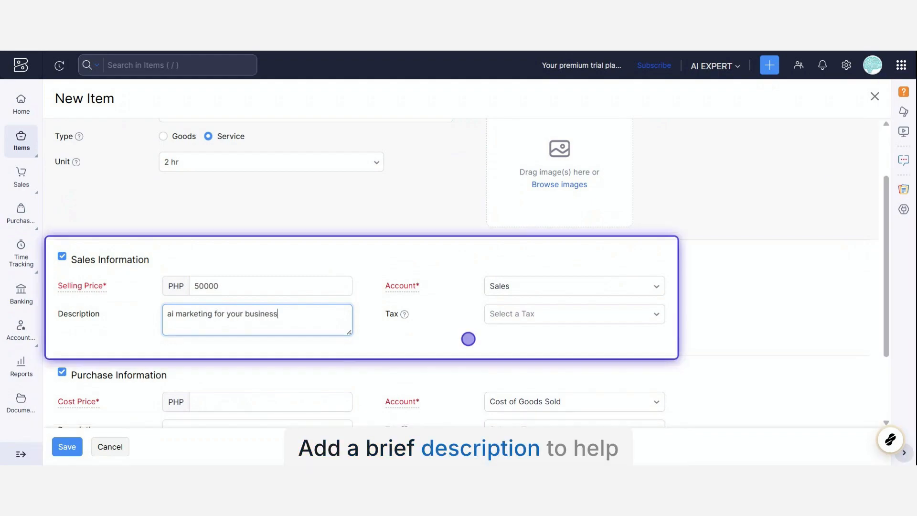
Step: Check the sales account and sales tax choices, and add the "How to Create Pinterest Marketing Funnels" picture as the item's image
left_click(525, 284)
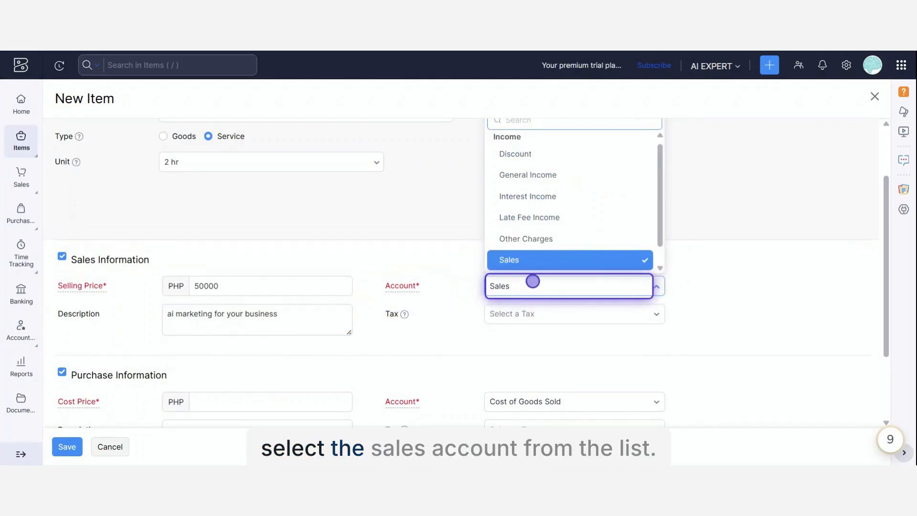
scroll(558, 230, "down", 1)
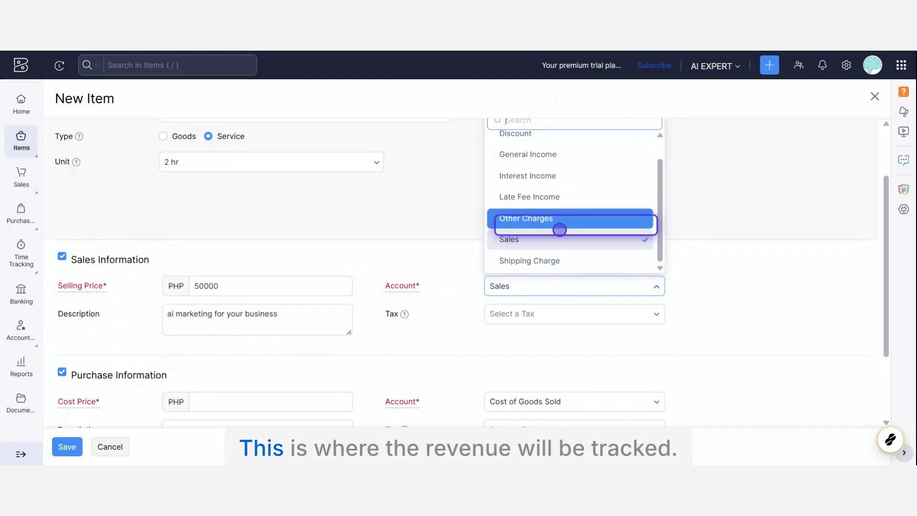
left_click(633, 309)
left_click(633, 309)
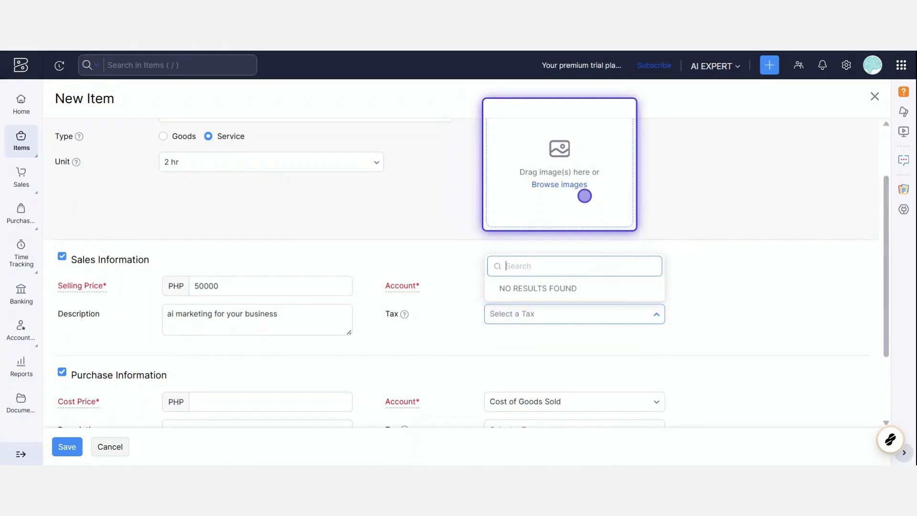
left_click(585, 196)
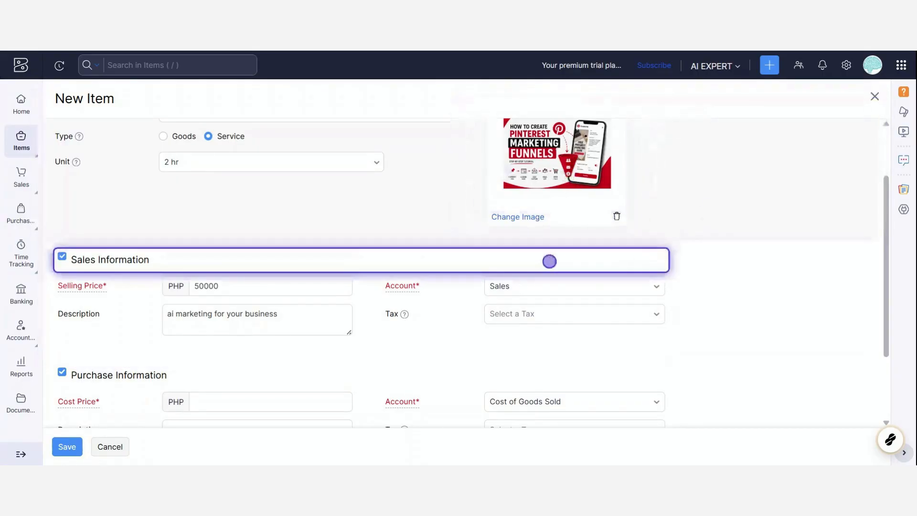
Step: Set the cost price to 5000 PHP and enter the purchase description "sample only"
scroll(532, 257, "down", 2)
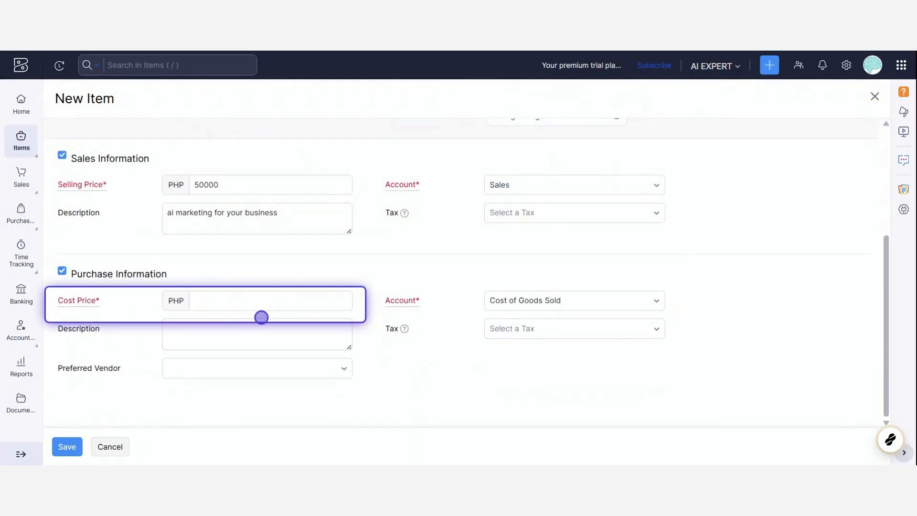
left_click(272, 301)
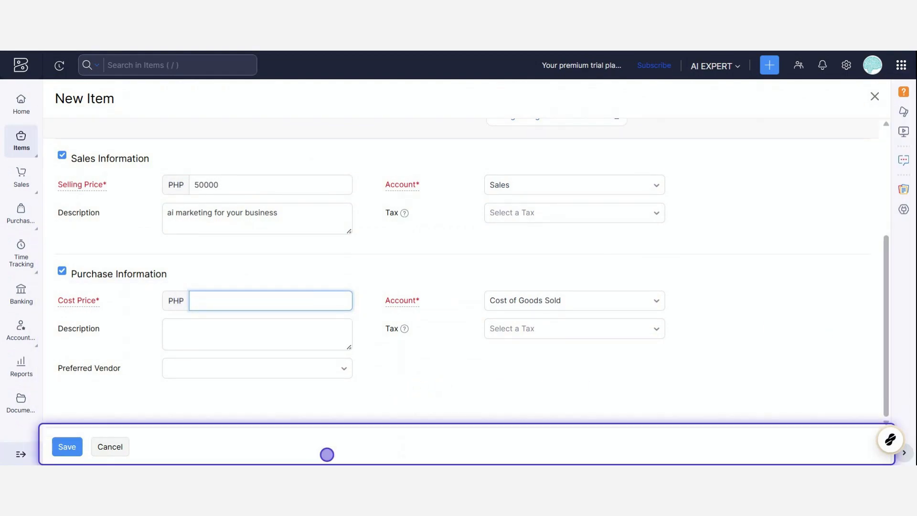
type("5000")
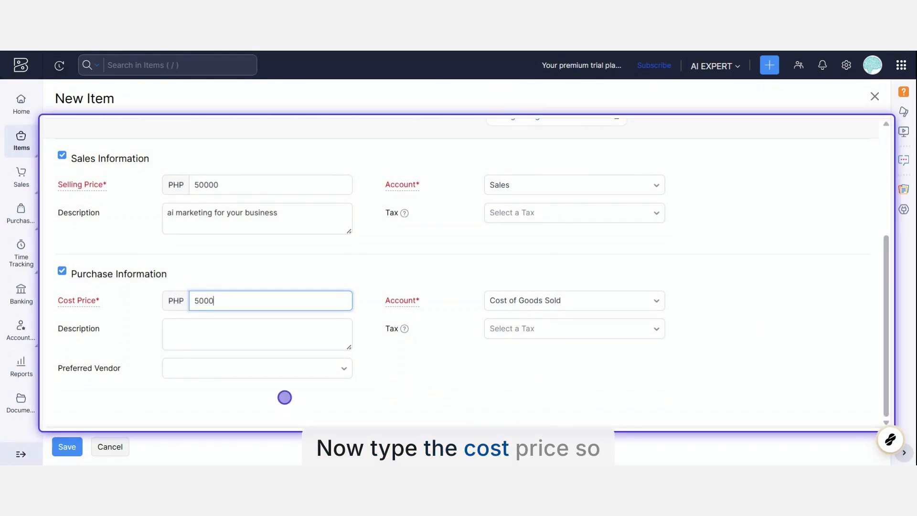
left_click(256, 335)
type("sample ")
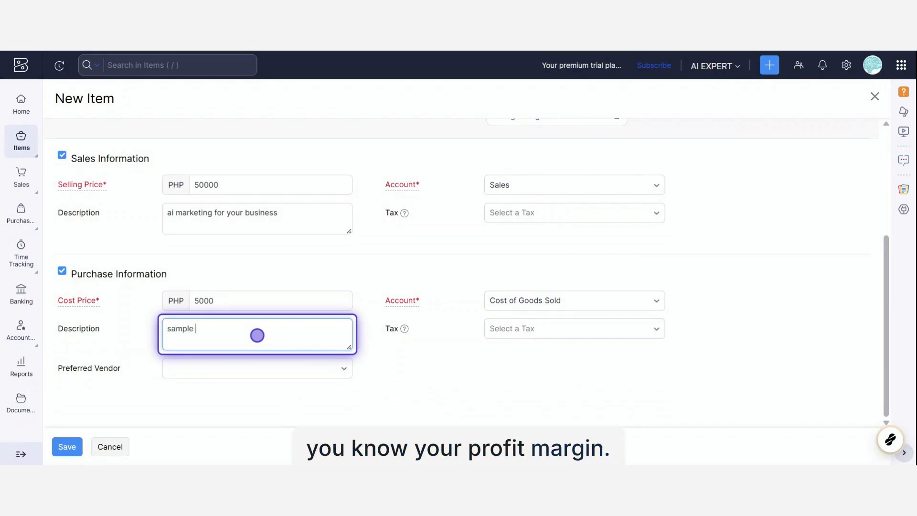
type("only")
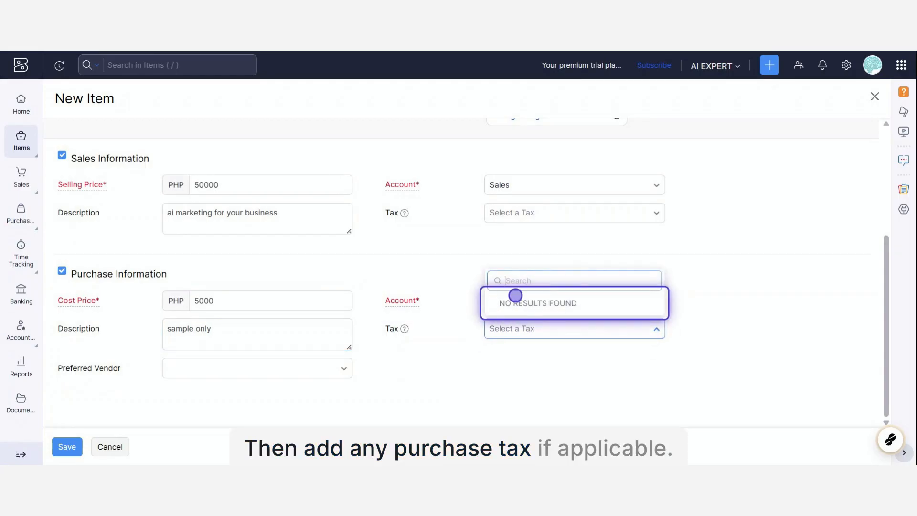
Step: Look through the purchase tax, purchase account and preferred vendor choices in the item's purchase information
type("0")
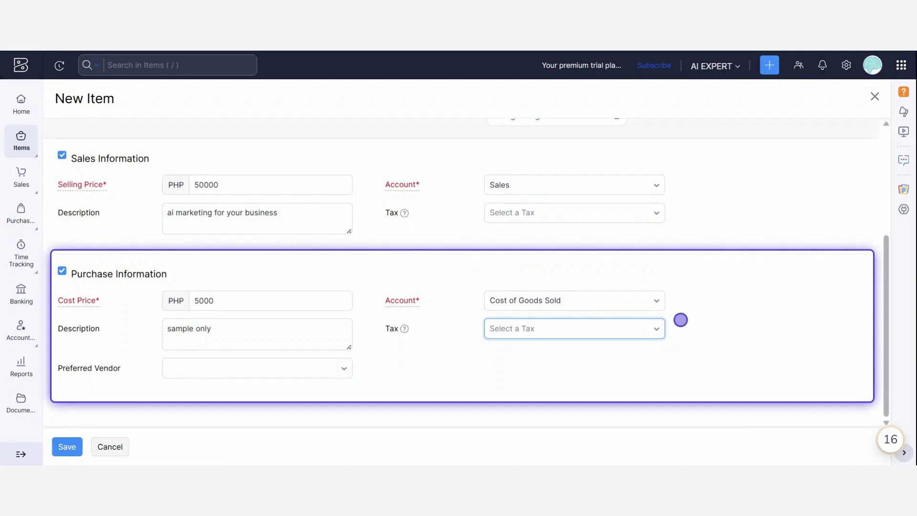
left_click(598, 297)
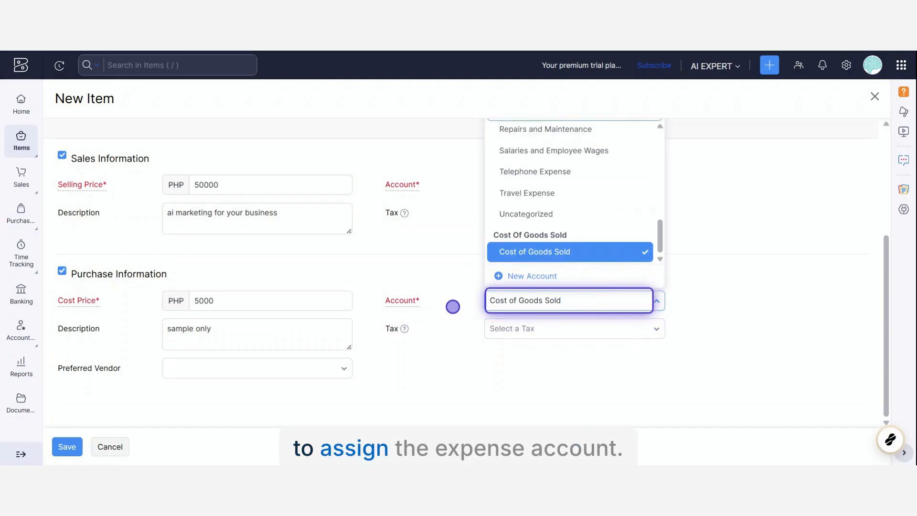
left_click(187, 367)
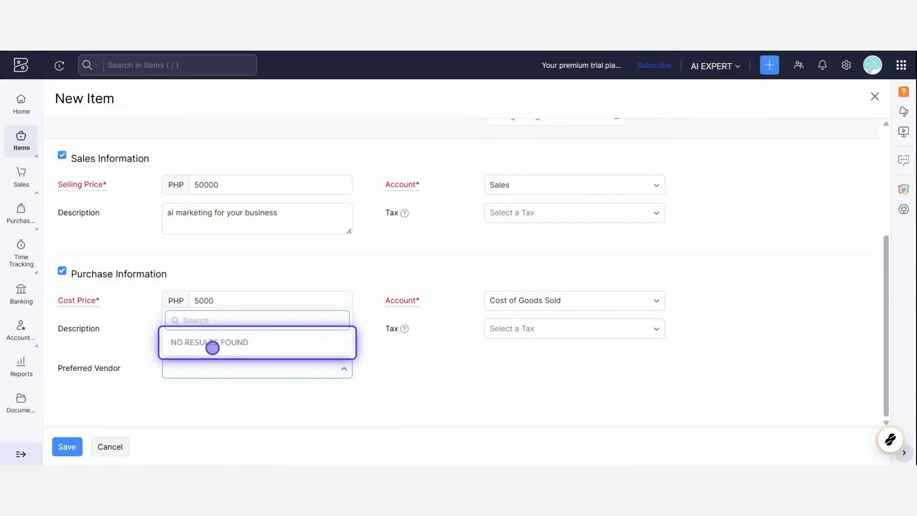
type("a")
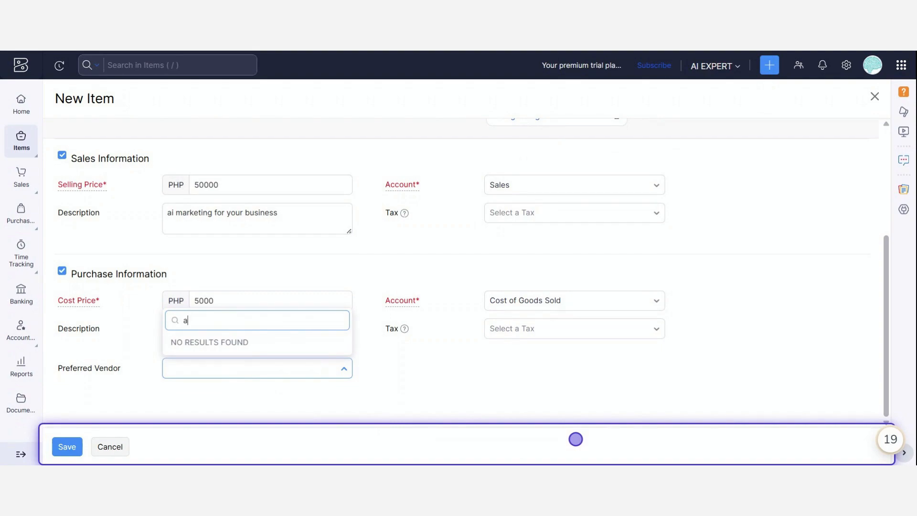
key("BackSpace")
type("s")
key("BackSpace")
key("BackSpace")
key("BackSpace")
key("BackSpace")
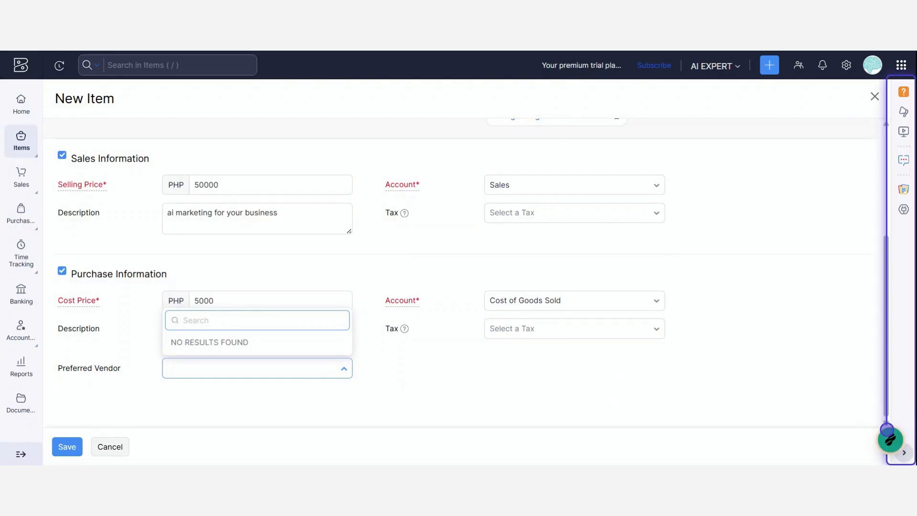
Step: Save the new service item
left_click(60, 445)
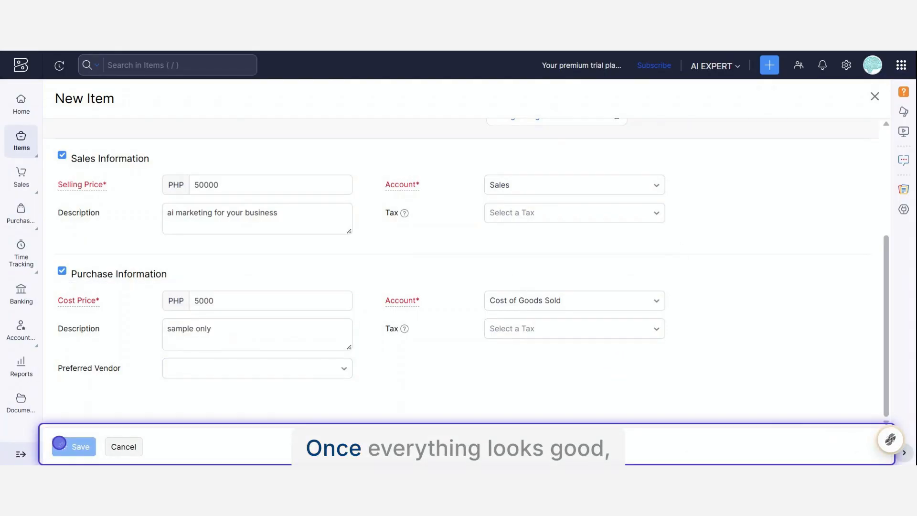